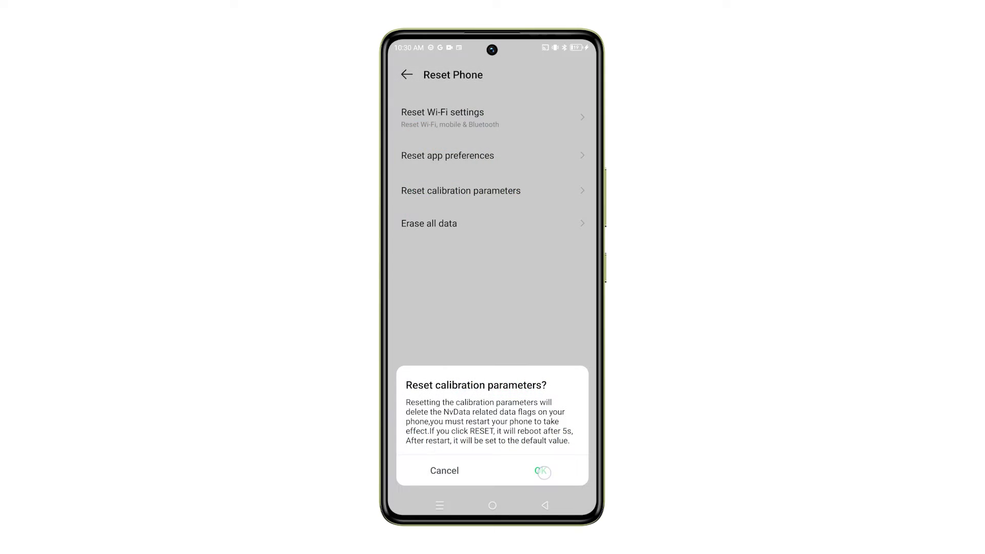
Step: Confirm the 'Reset calibration parameters?' prompt with OK, then leave Settings for the app list
click(543, 472)
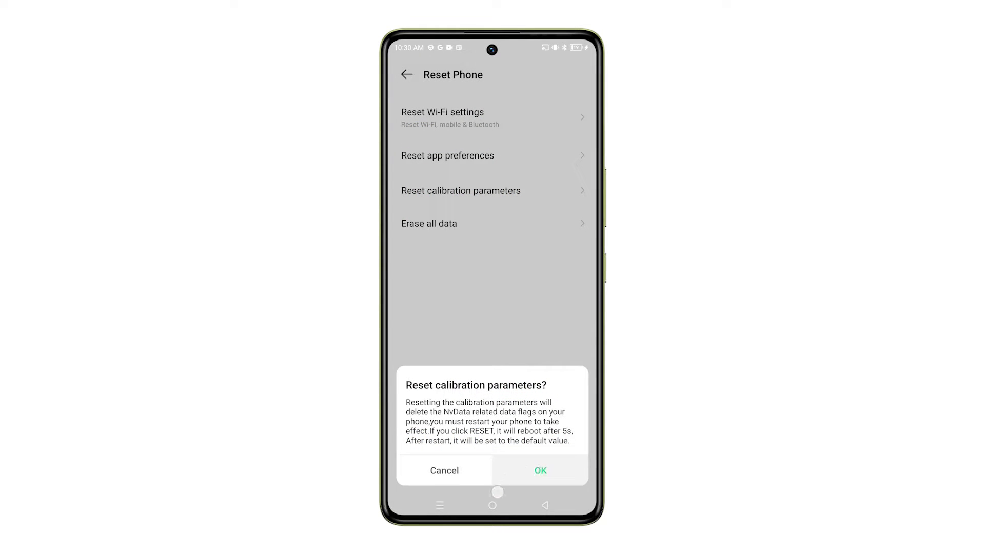
click(496, 506)
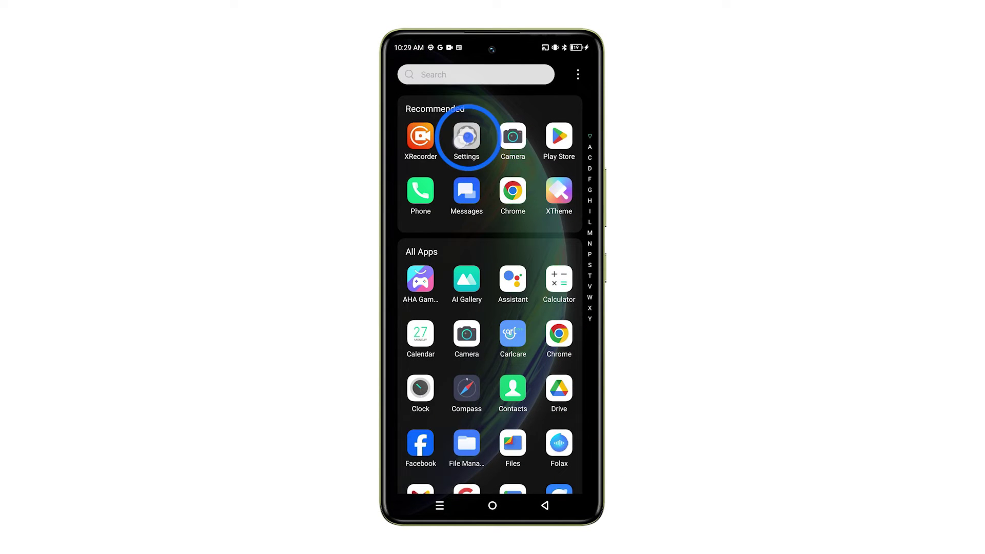
Step: Launch the Settings app from the app drawer
click(461, 140)
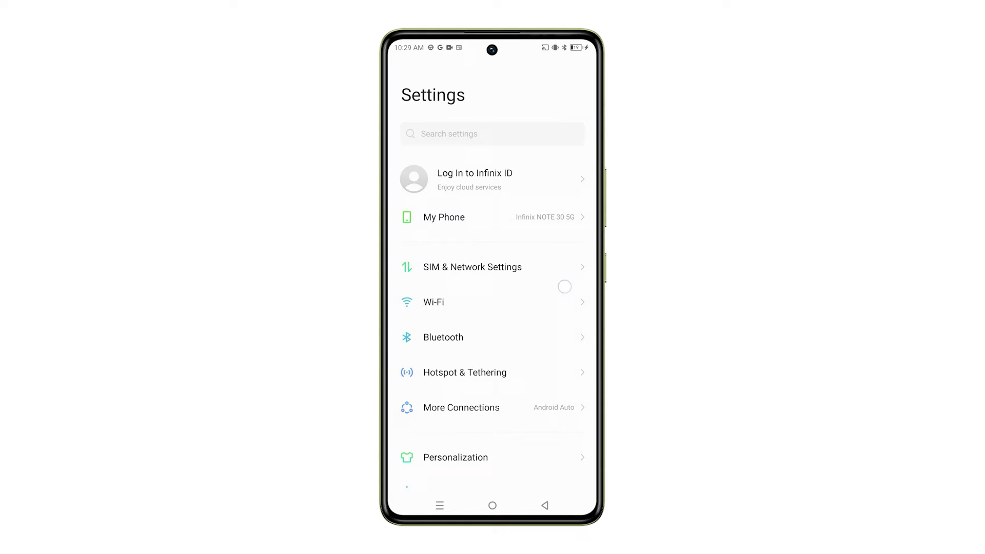
scroll(493, 308, down, 10)
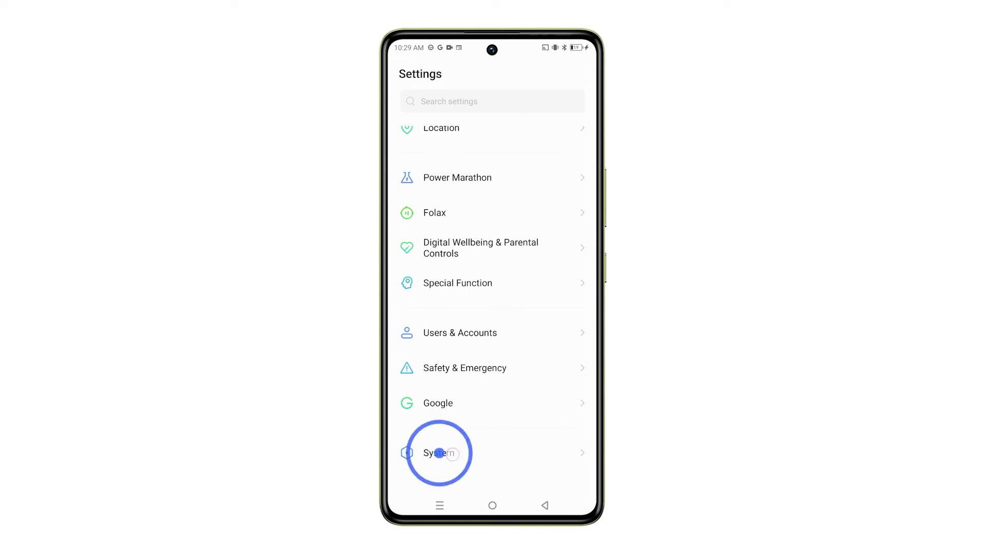
Step: Go to System, then Reset Phone under Backup, Reset & Restore
click(440, 454)
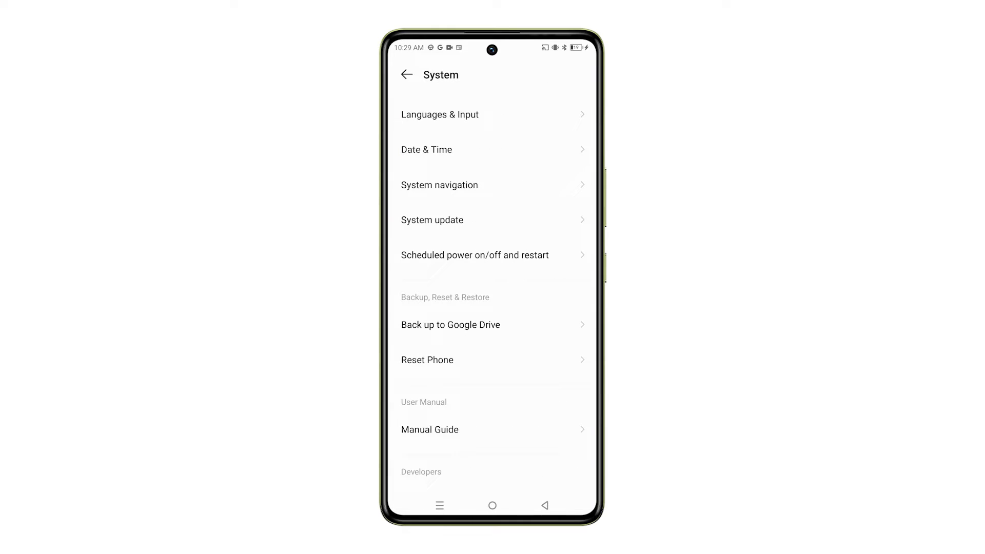
scroll(493, 288, down, 2)
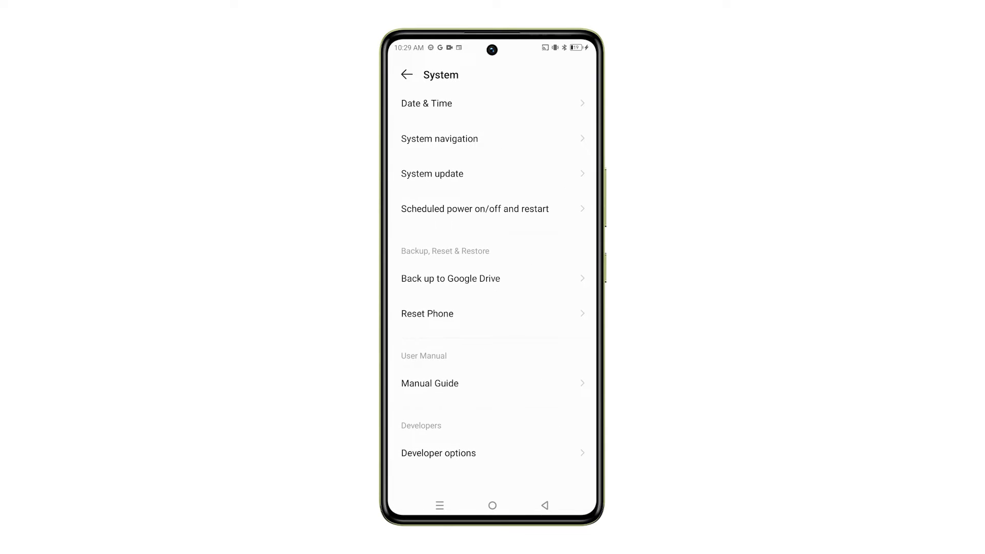
click(426, 313)
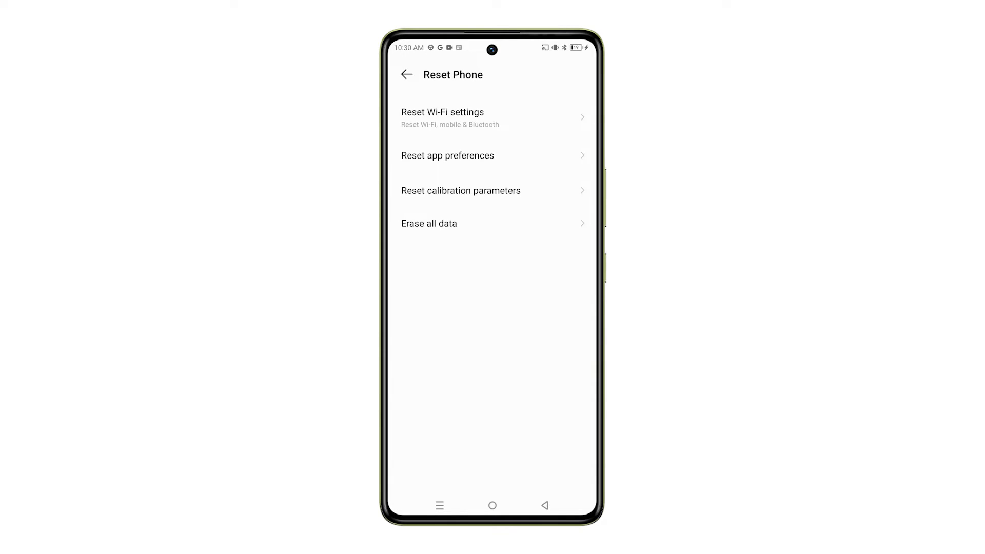
Step: Reset calibration parameters, confirm with OK, and return to the home screen
click(423, 192)
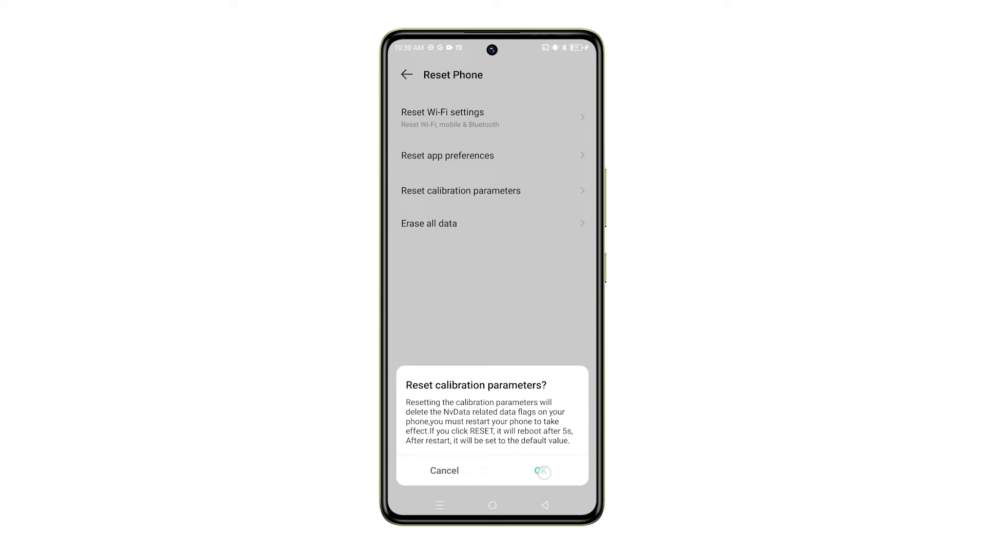
click(543, 471)
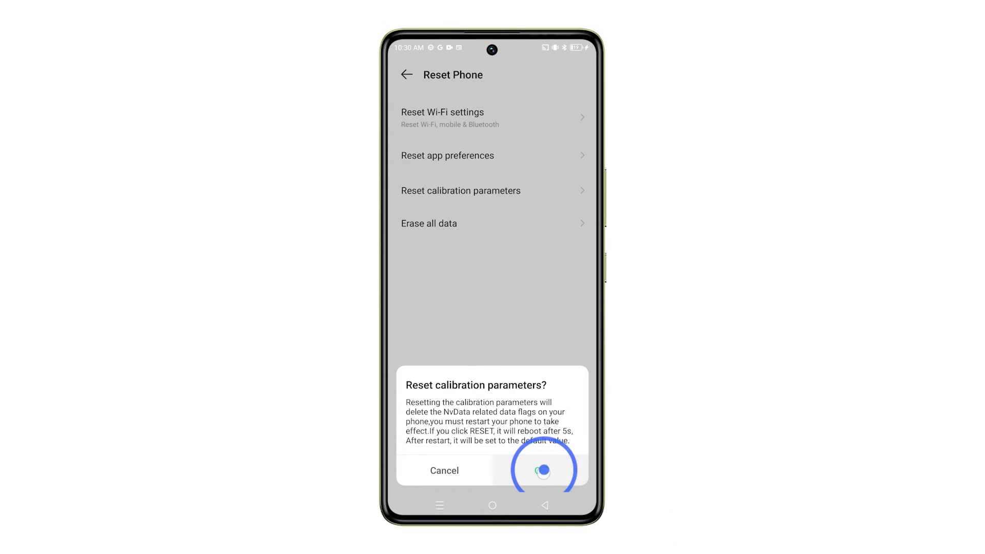
click(493, 505)
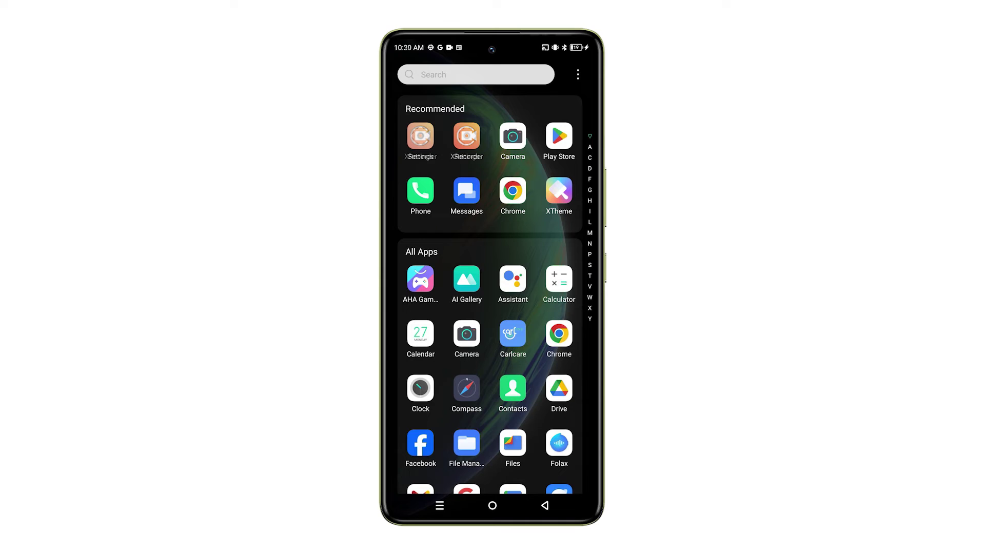
Step: Go home, swipe up to the full app list, and launch Settings
click(492, 506)
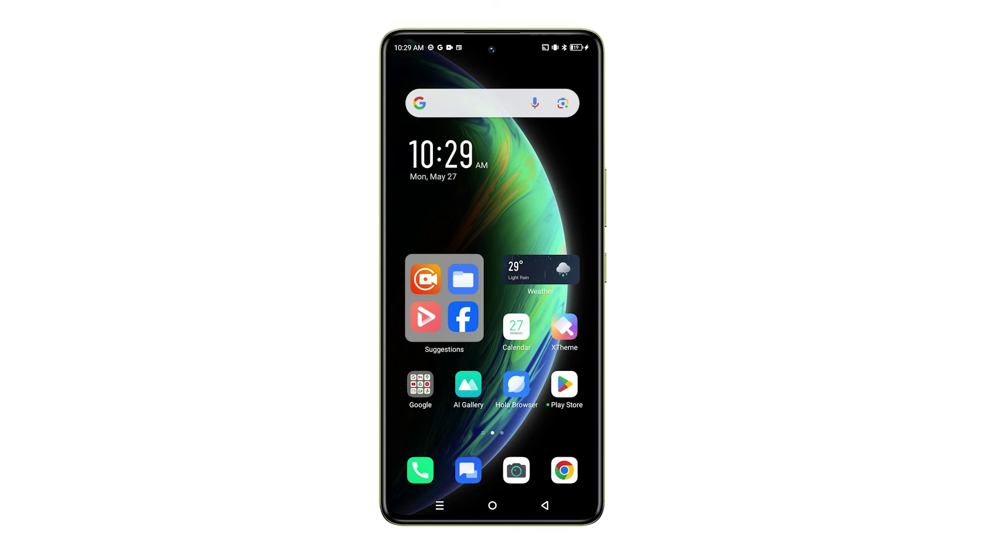
drag(540, 358, 539, 193)
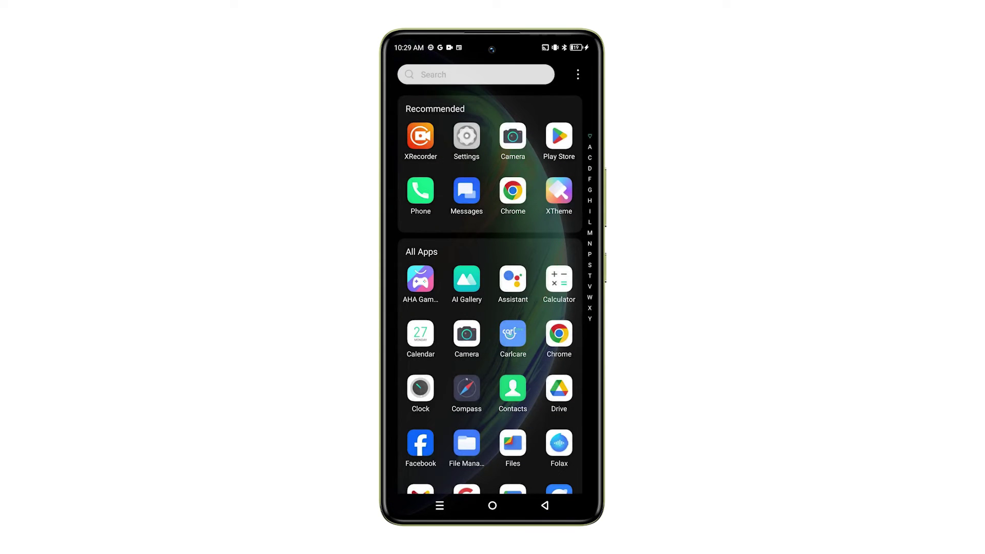
click(494, 505)
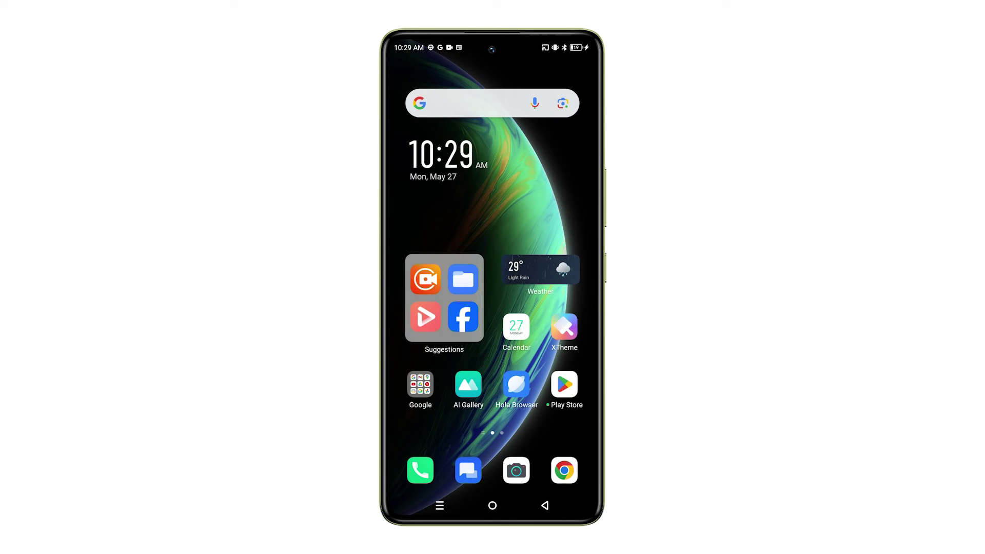
drag(539, 358, 540, 192)
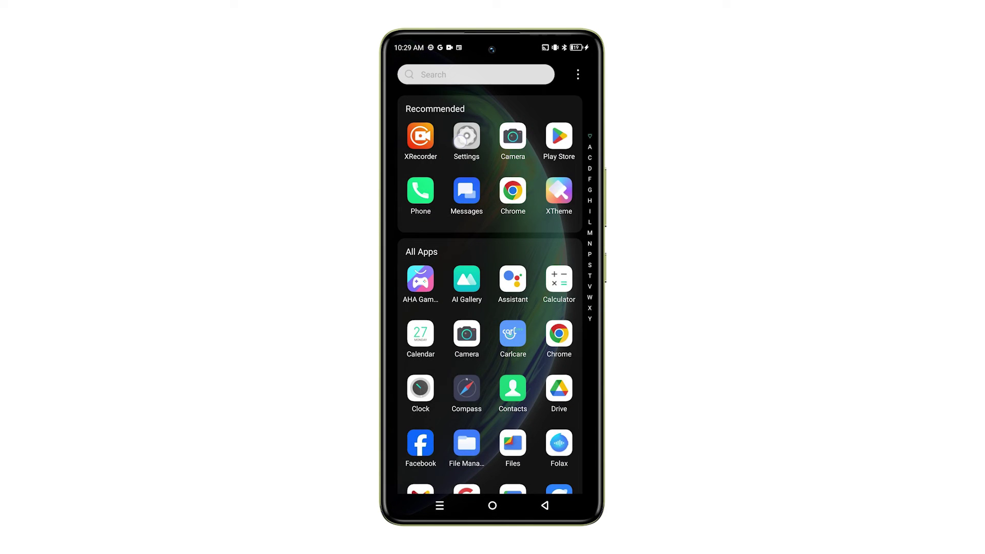
click(467, 136)
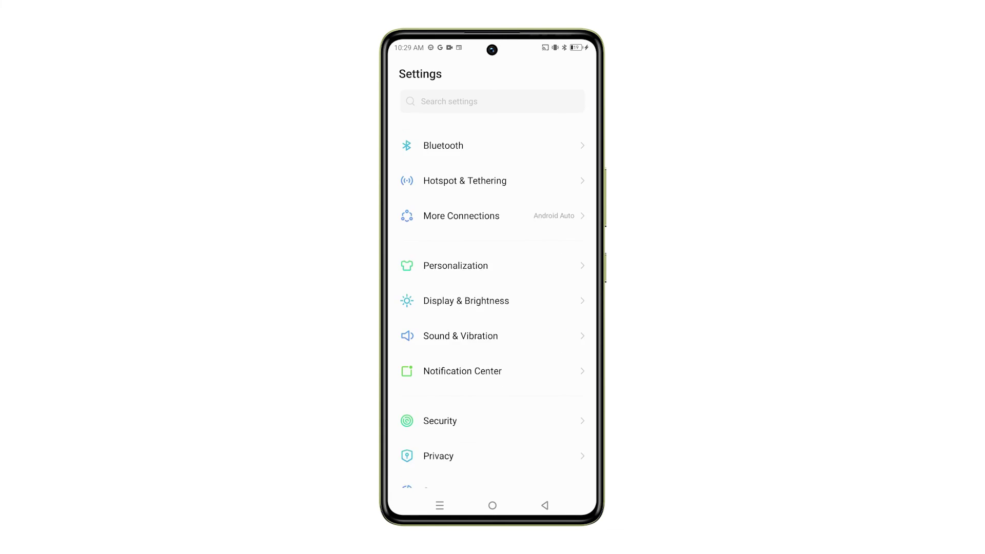
drag(554, 358, 568, 247)
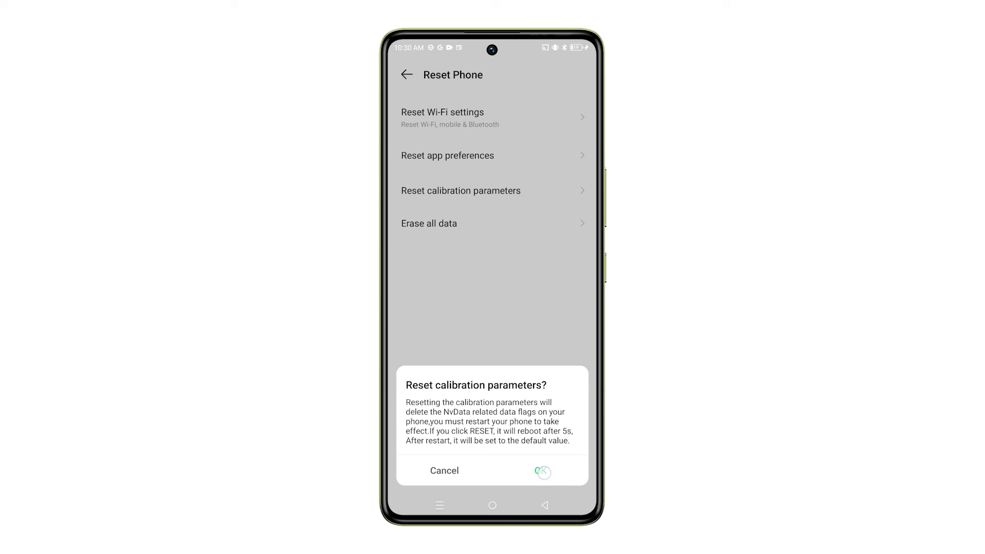
Step: Confirm the calibration-parameter reset with OK, then return to the System settings page
click(543, 472)
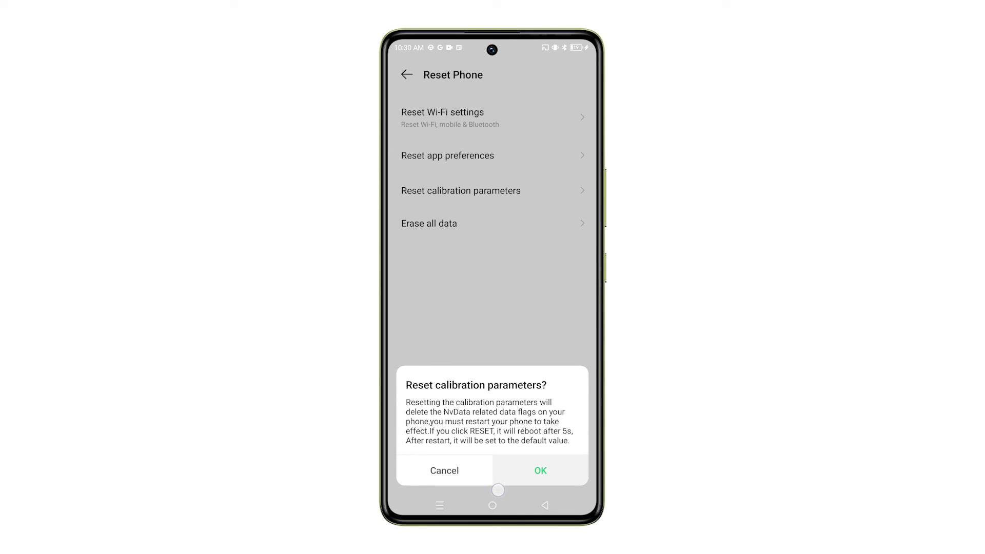
click(497, 507)
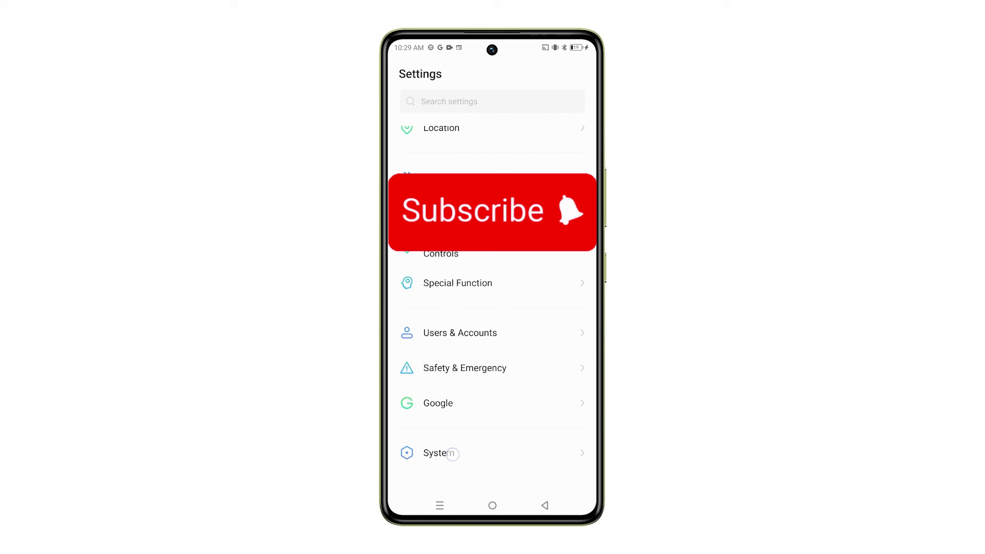
click(453, 453)
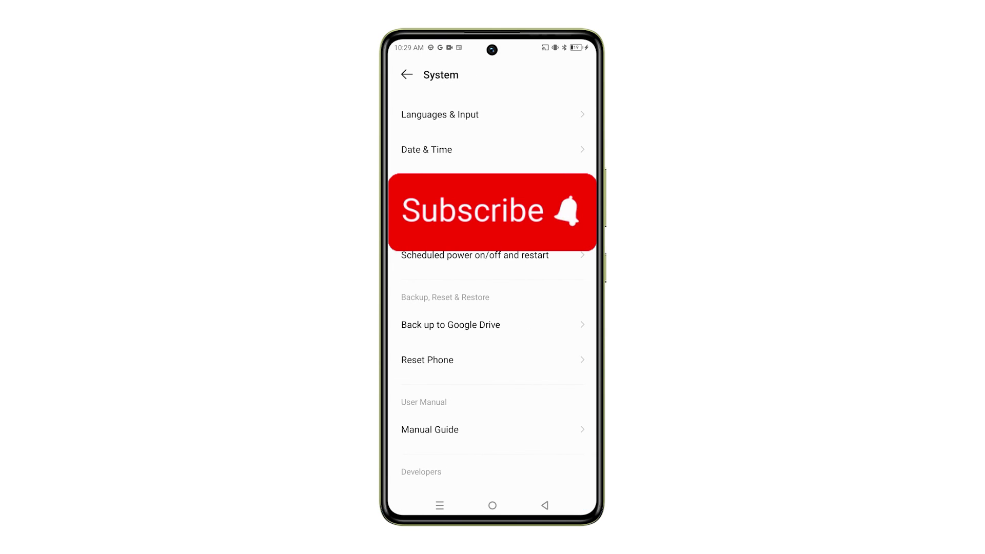